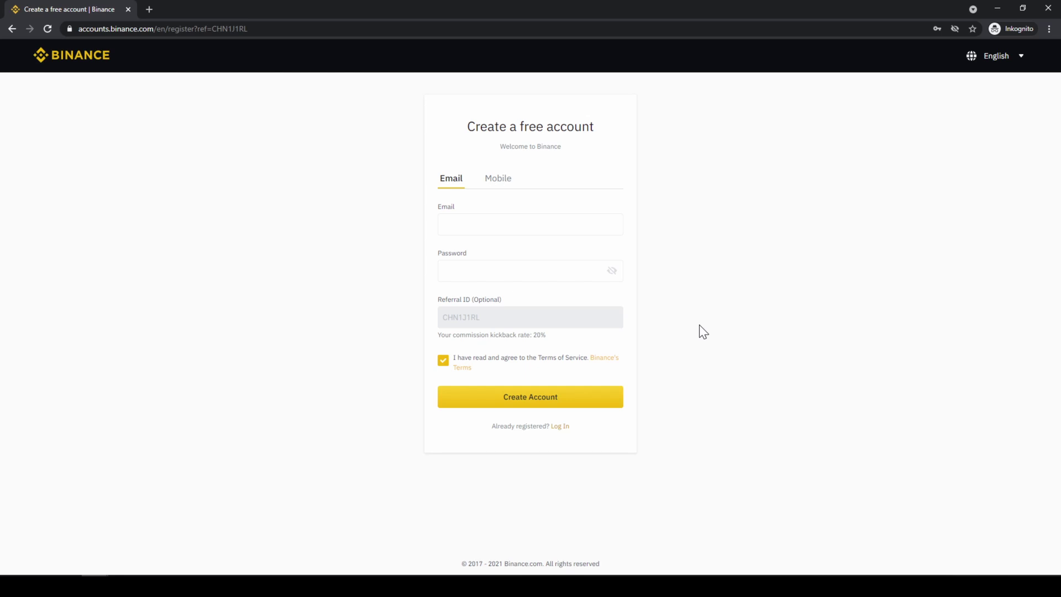
Step: Highlight the 20% commission kickback rate on the sign-up page, then clear the highlight
drag(542, 335, 491, 335)
click(497, 335)
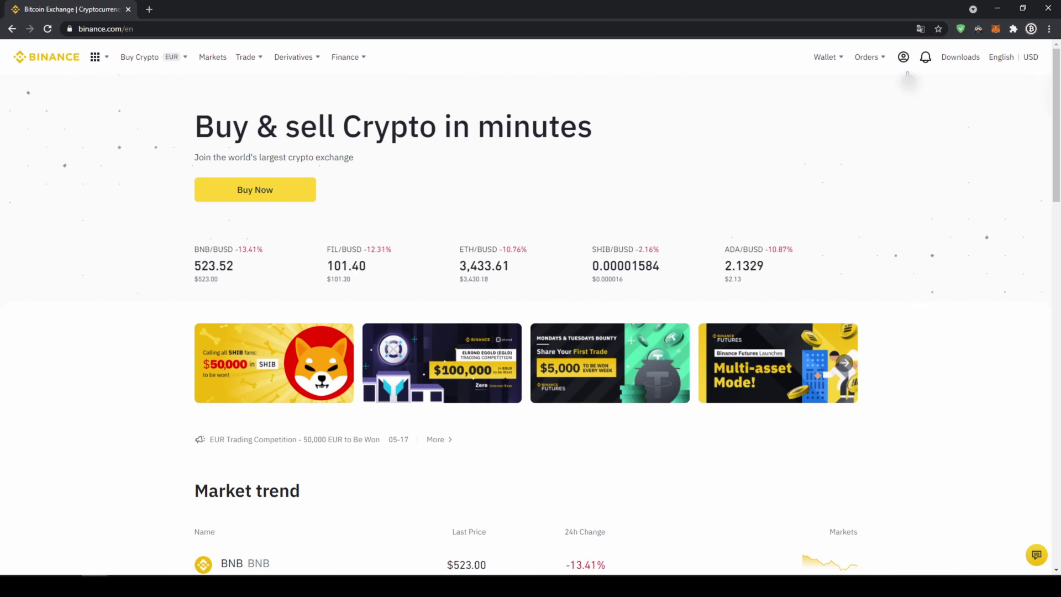
Step: Open Identification from the profile menu to view Basic Info, showing Verified and a 100BTC limit
mouse_move(903, 60)
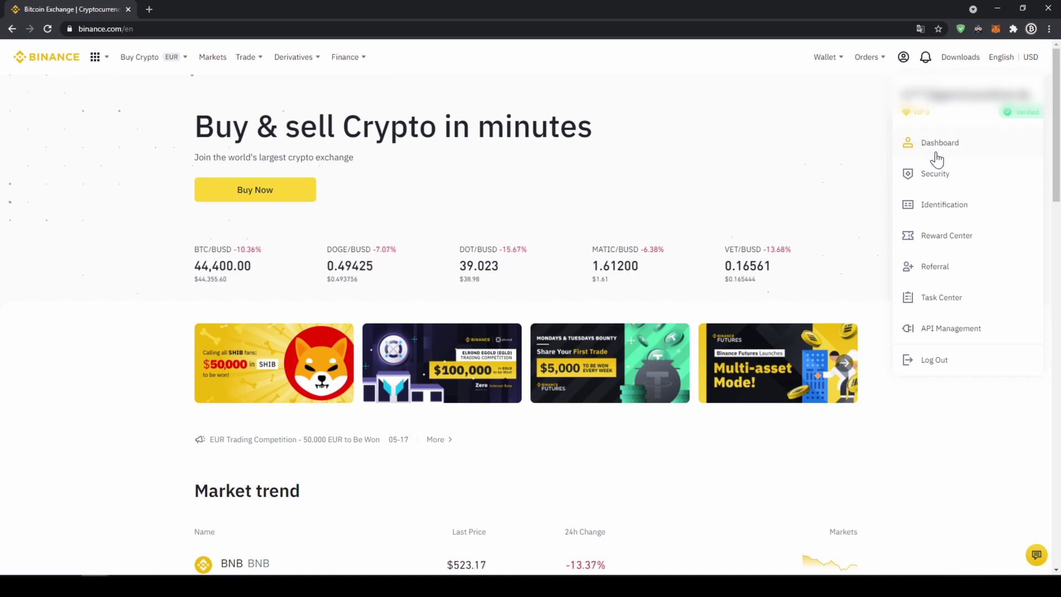
click(950, 208)
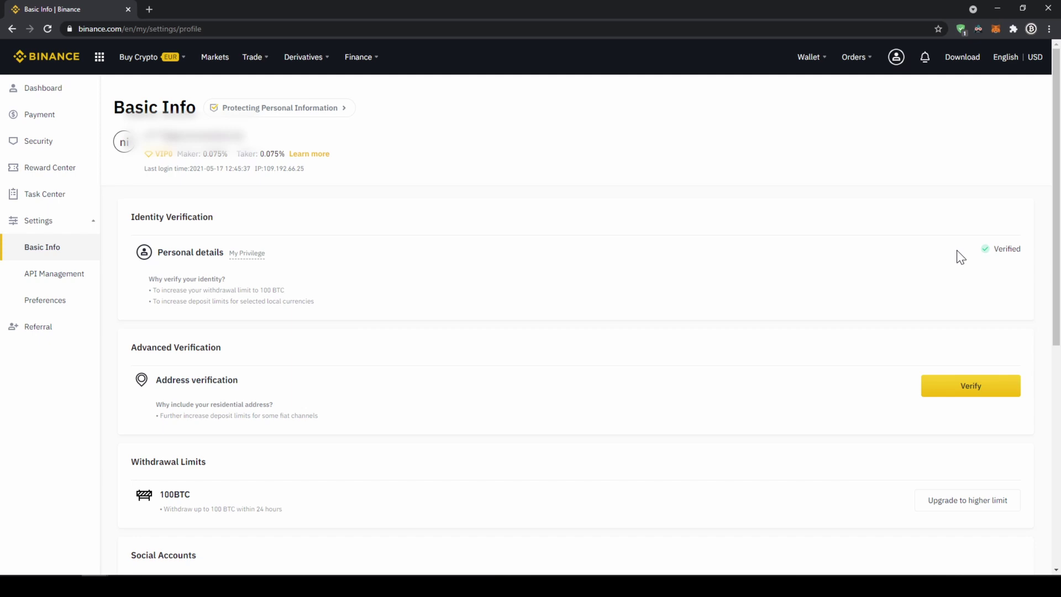
Step: Go to Fiat and Spot's Deposit Fiat form and choose EUR as the deposit currency
mouse_move(820, 77)
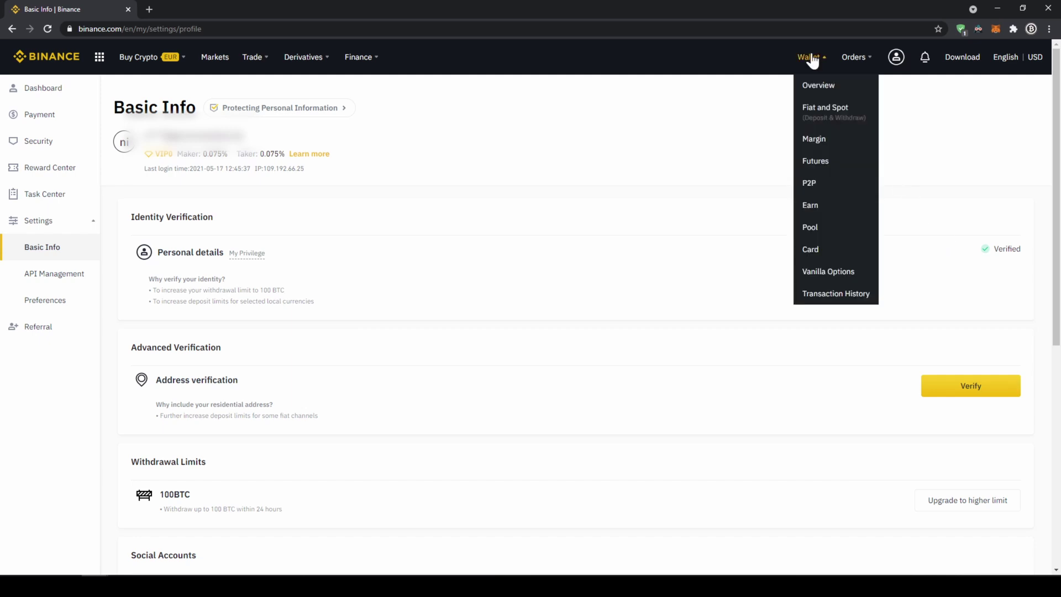
click(833, 116)
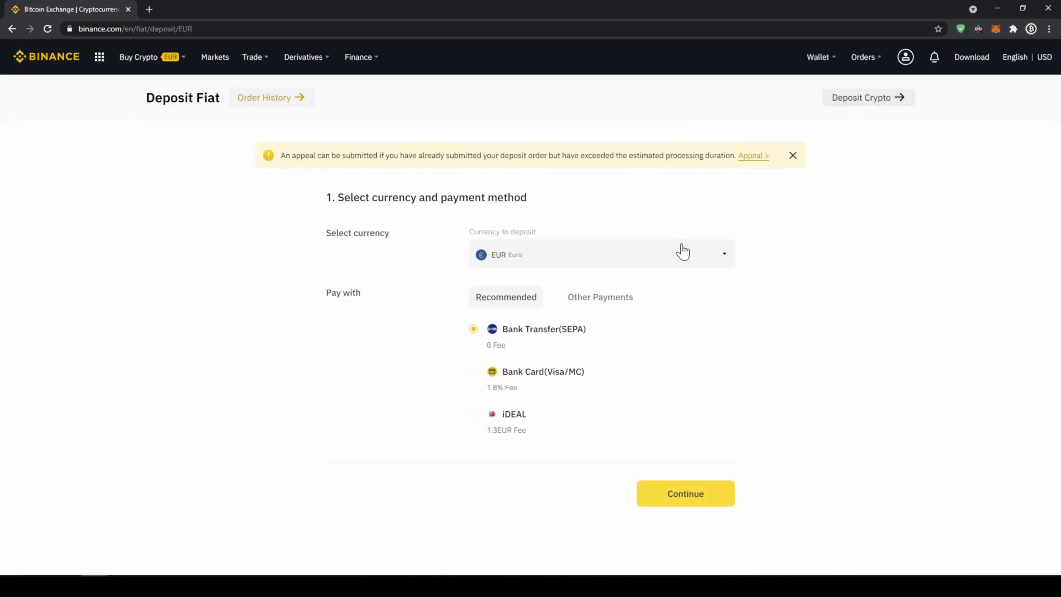
click(694, 255)
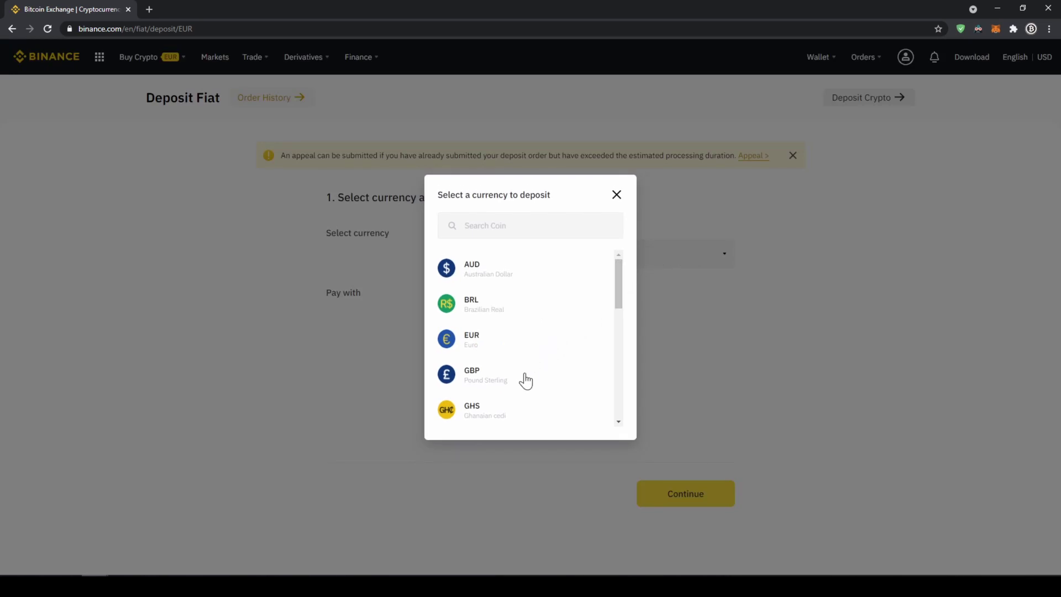
mouse_move(619, 296)
mouse_down()
mouse_move(616, 380)
mouse_move(615, 285)
mouse_up()
click(535, 345)
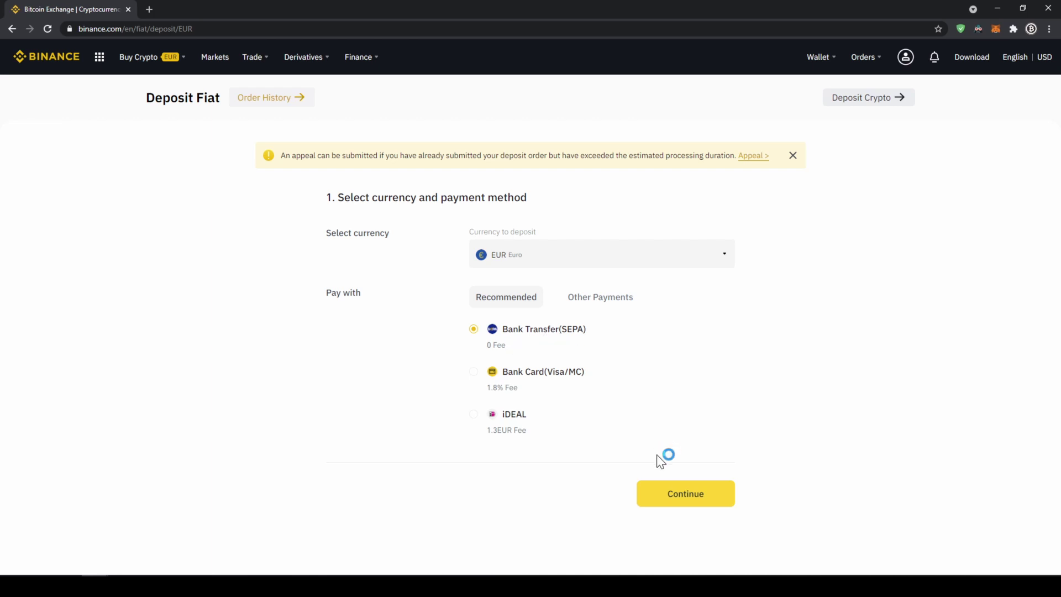
Step: Confirm a 200 EUR SEPA deposit and highlight the note that the beneficiary must be Binance
click(681, 500)
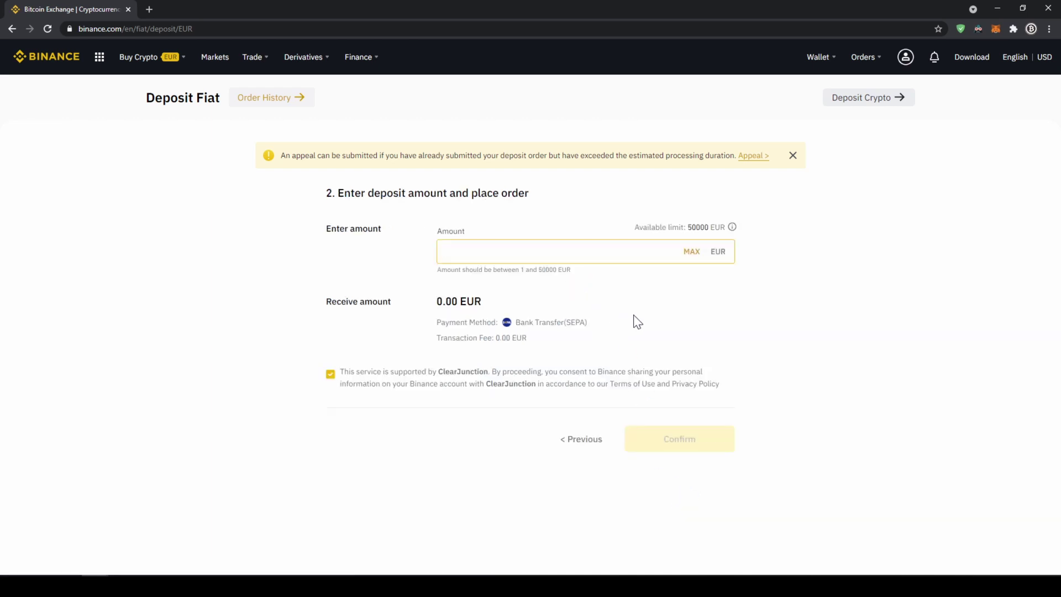
text(200)
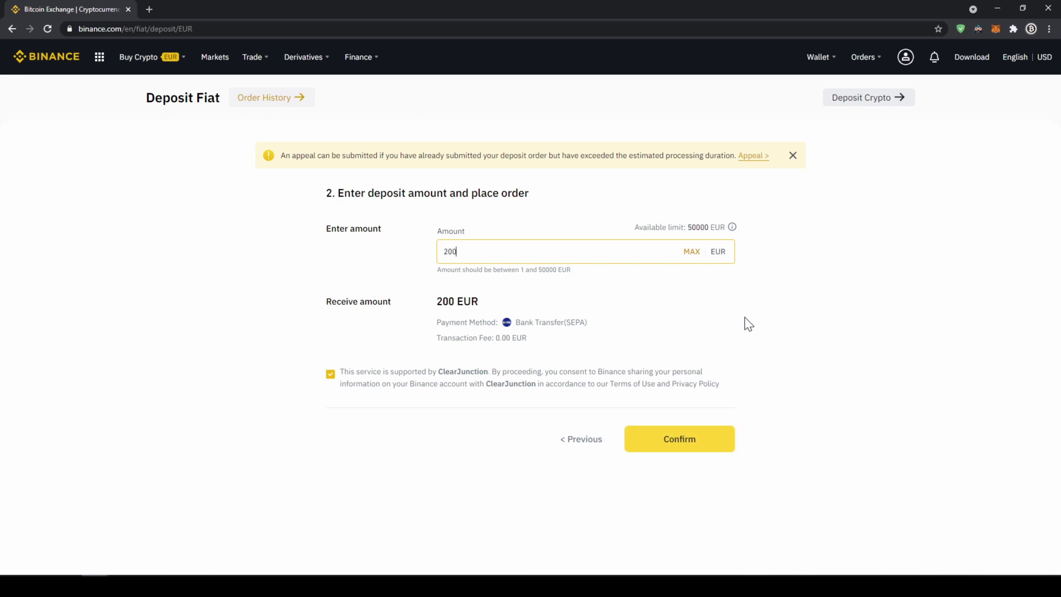
click(701, 444)
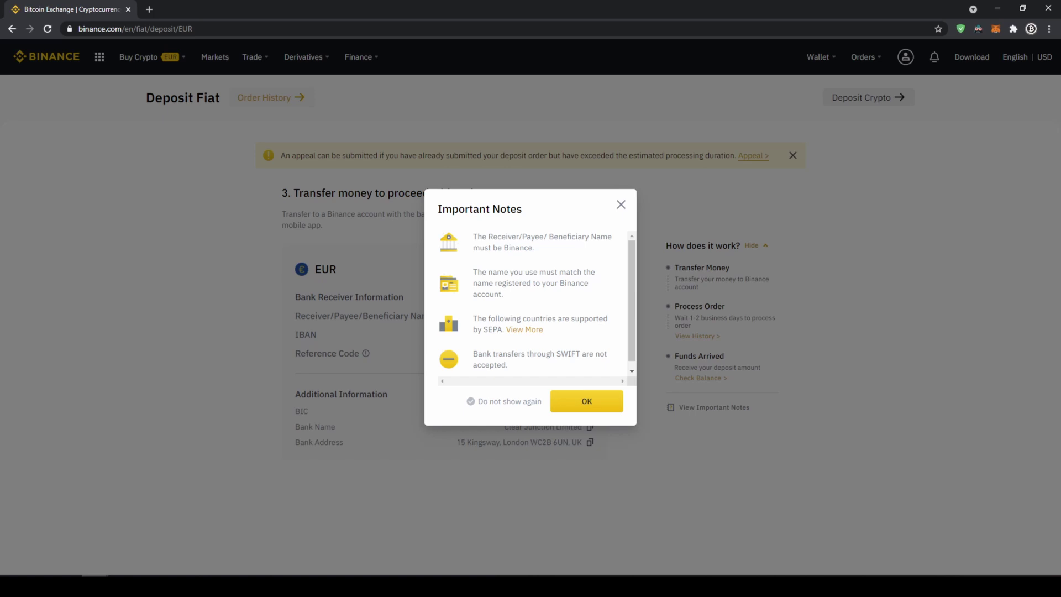
drag(498, 248, 534, 248)
click(526, 270)
Step: Dismiss the Important Notes and select the beneficiary name, IBAN and deposit reference code
click(584, 399)
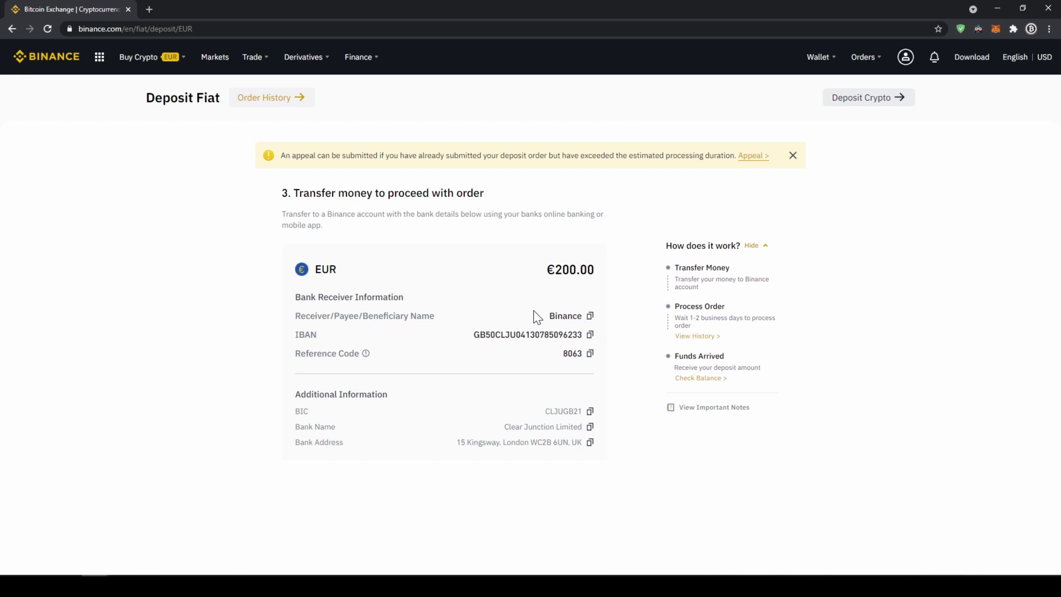
drag(546, 314, 587, 319)
drag(478, 334, 507, 350)
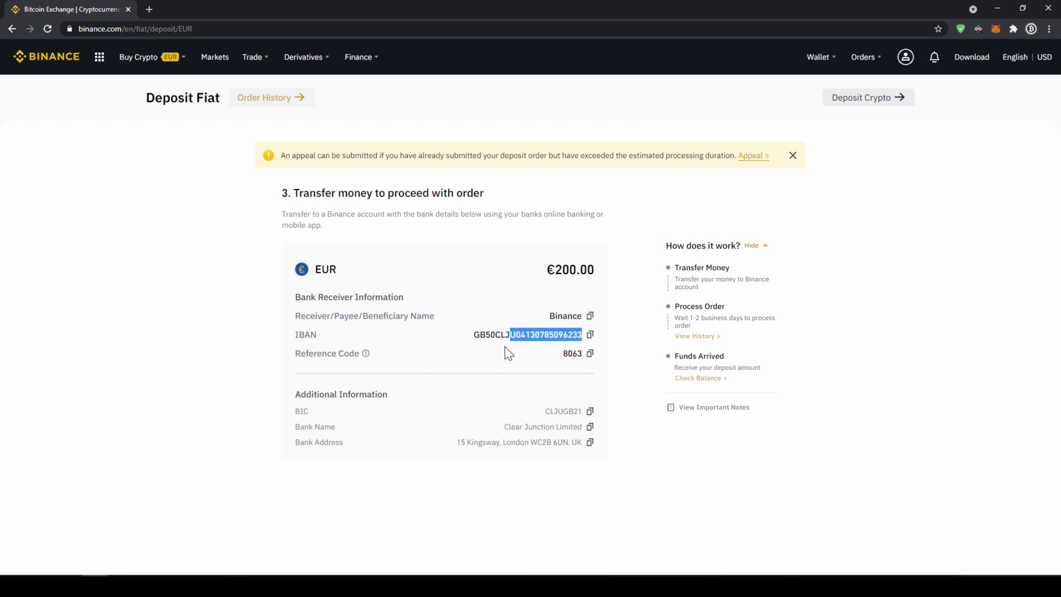
click(549, 360)
drag(582, 354, 562, 354)
click(563, 355)
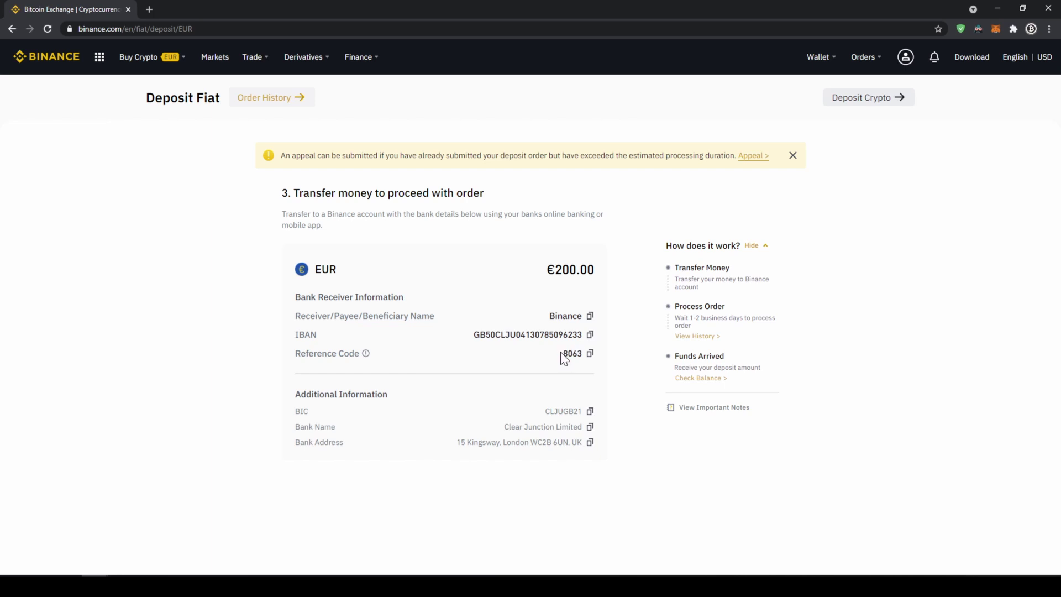
double_click(563, 353)
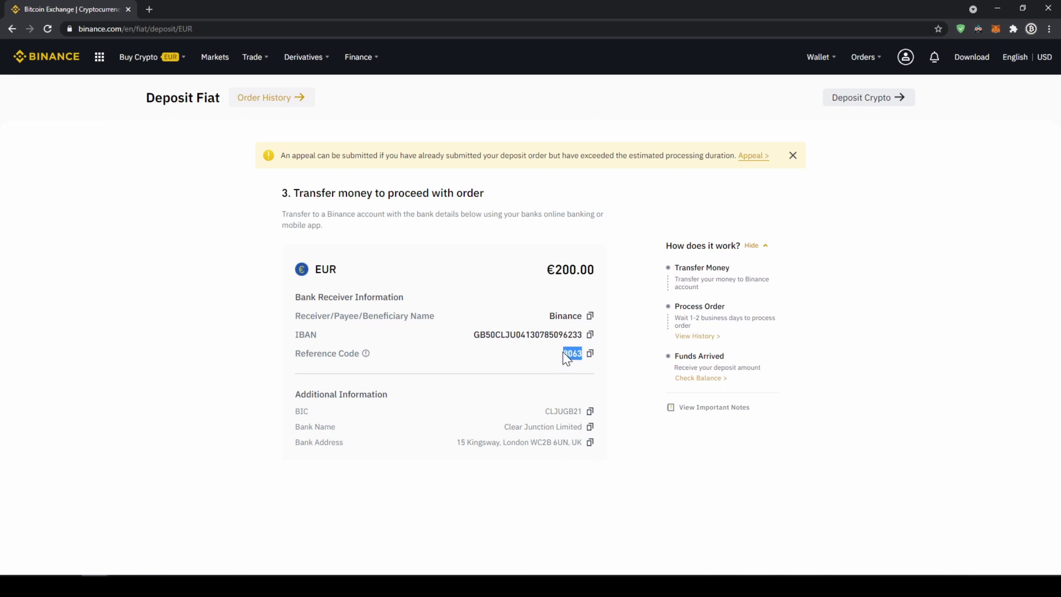
click(522, 359)
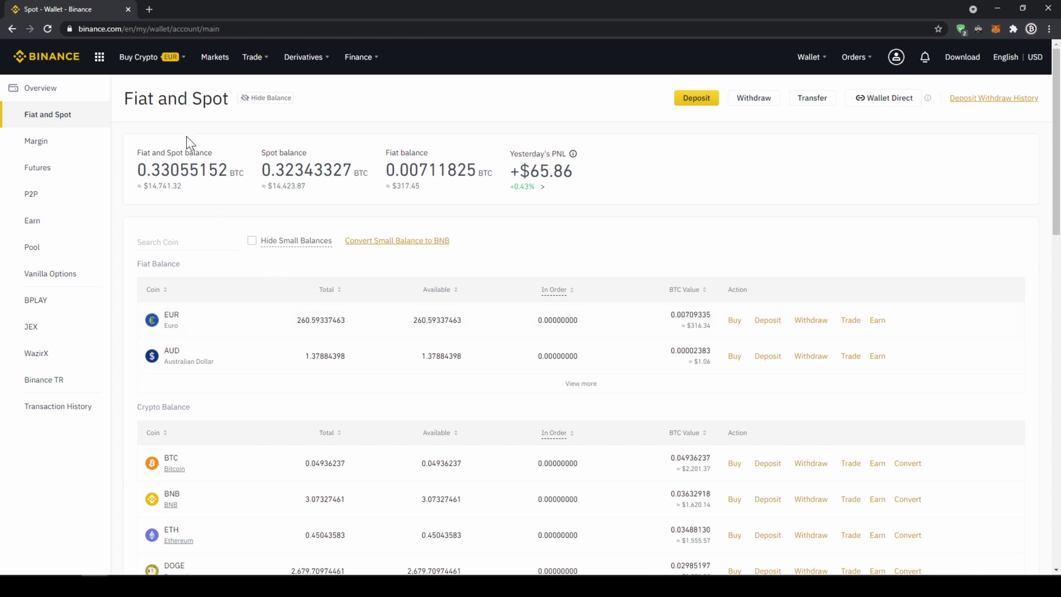
Step: Start a Cash Balance purchase with USDT as the coin and EUR as the paying currency
mouse_move(161, 62)
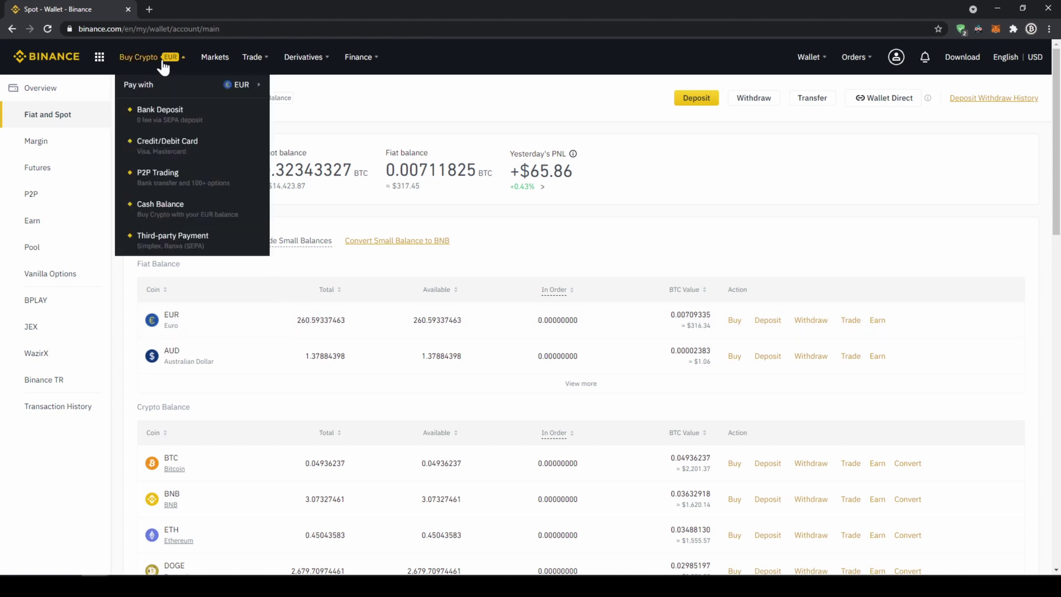
click(160, 212)
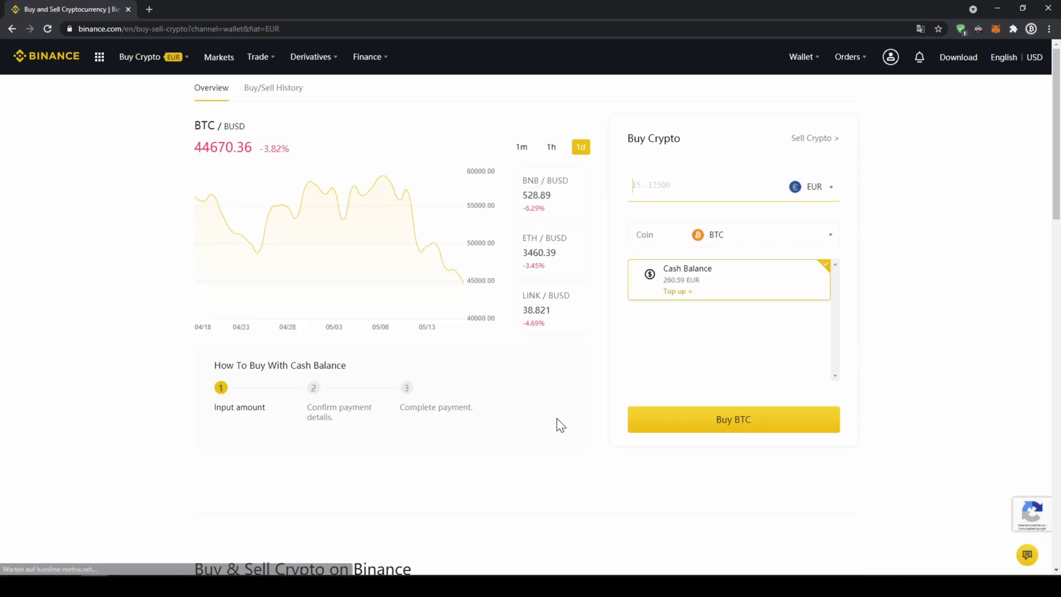
click(805, 240)
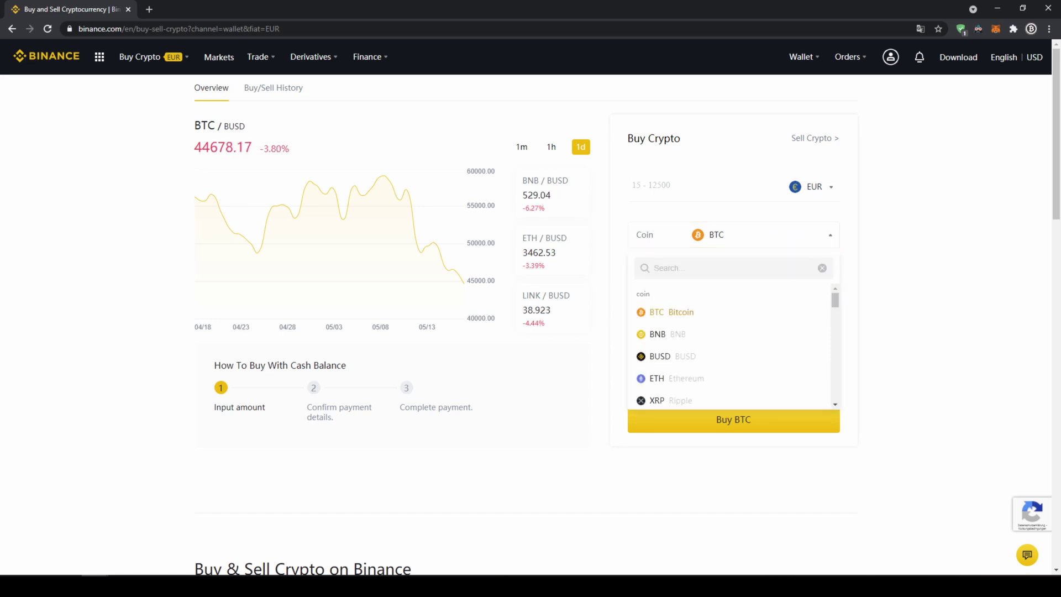
text(usdt)
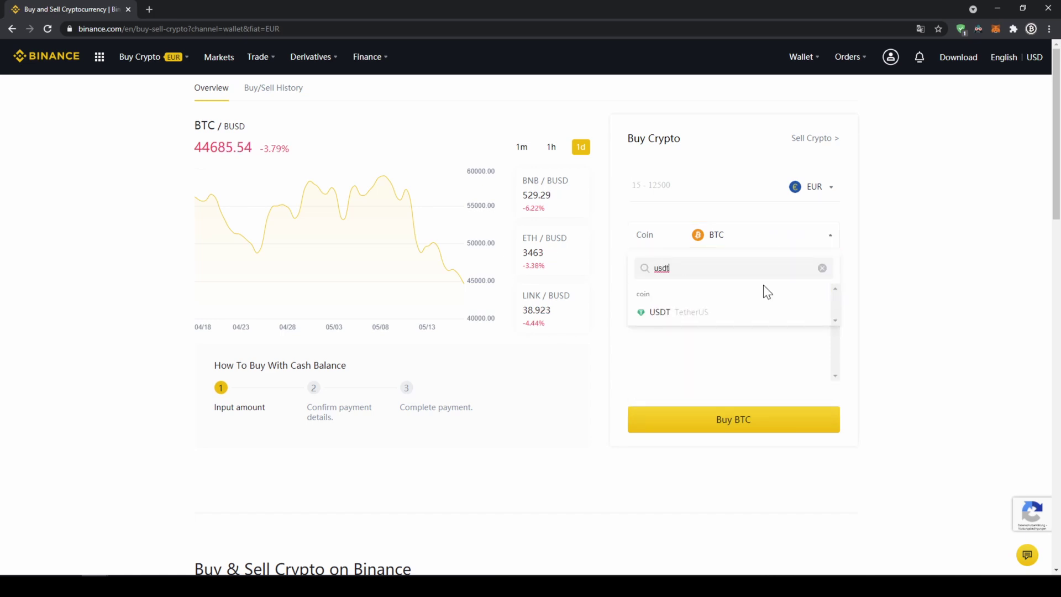
click(742, 317)
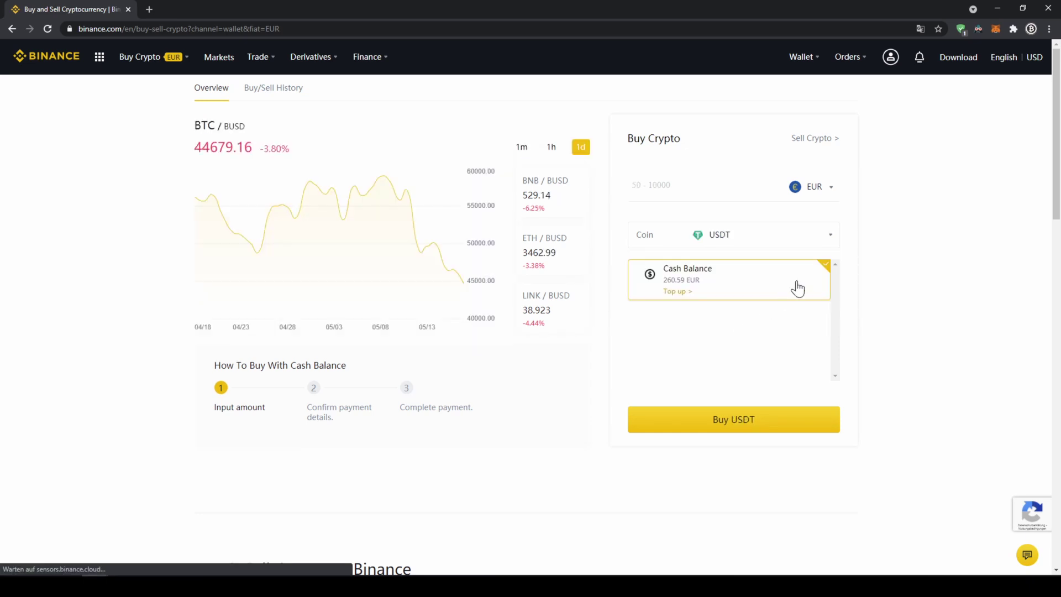
click(823, 188)
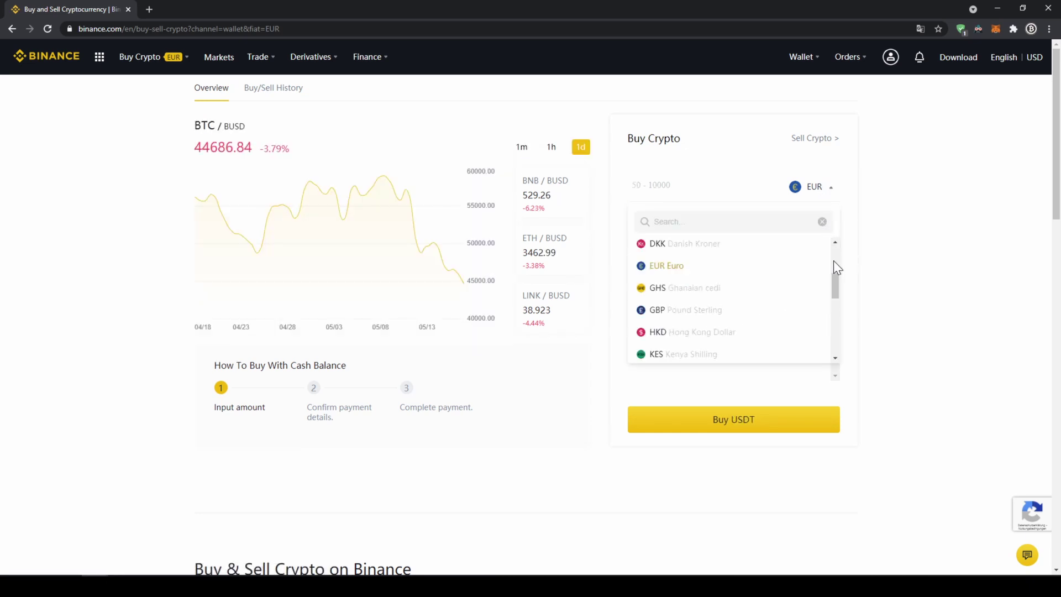
drag(834, 279, 836, 255)
click(873, 201)
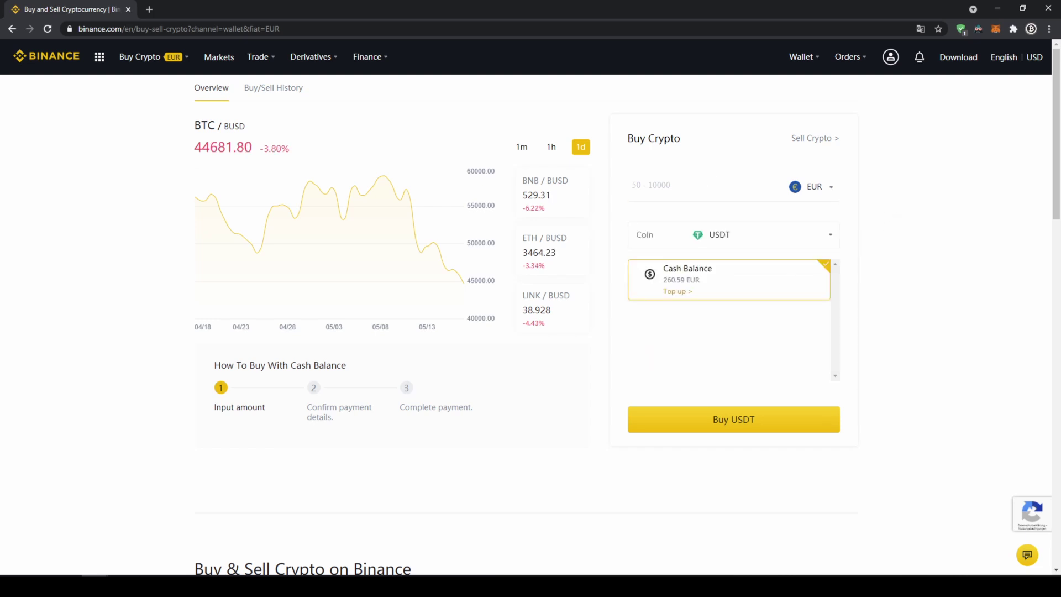
Step: Enter 200 EUR and submit, reaching the confirmation showing 242.527163 USDT received
click(709, 184)
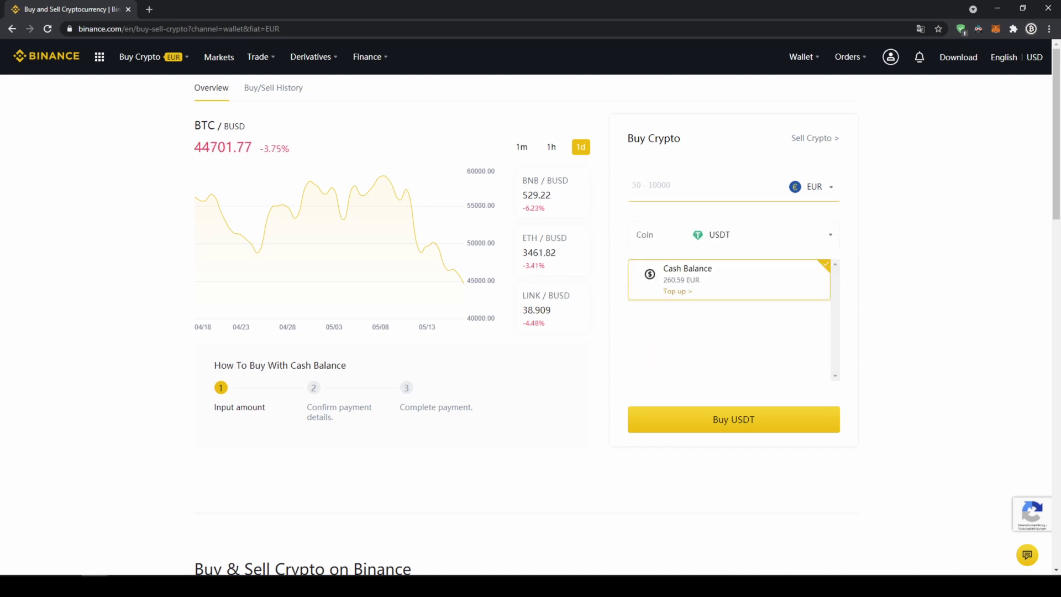
text(200)
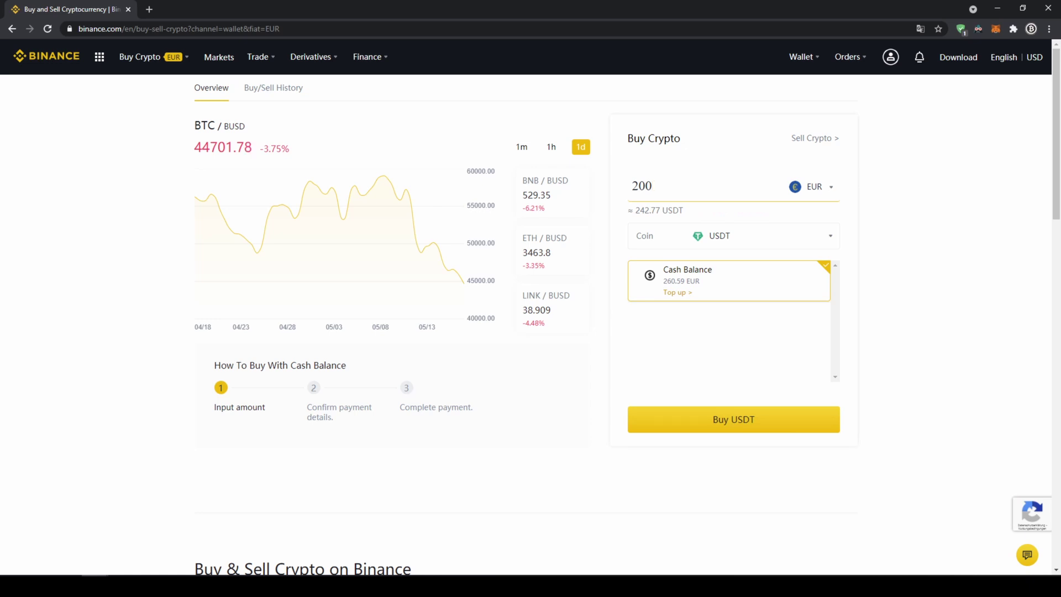
click(917, 195)
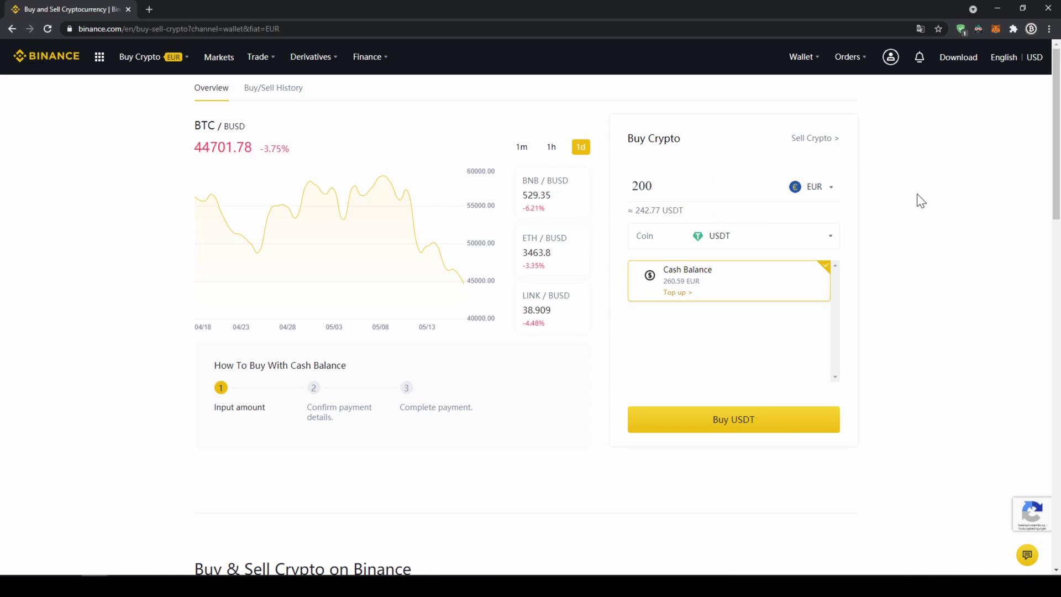
click(770, 428)
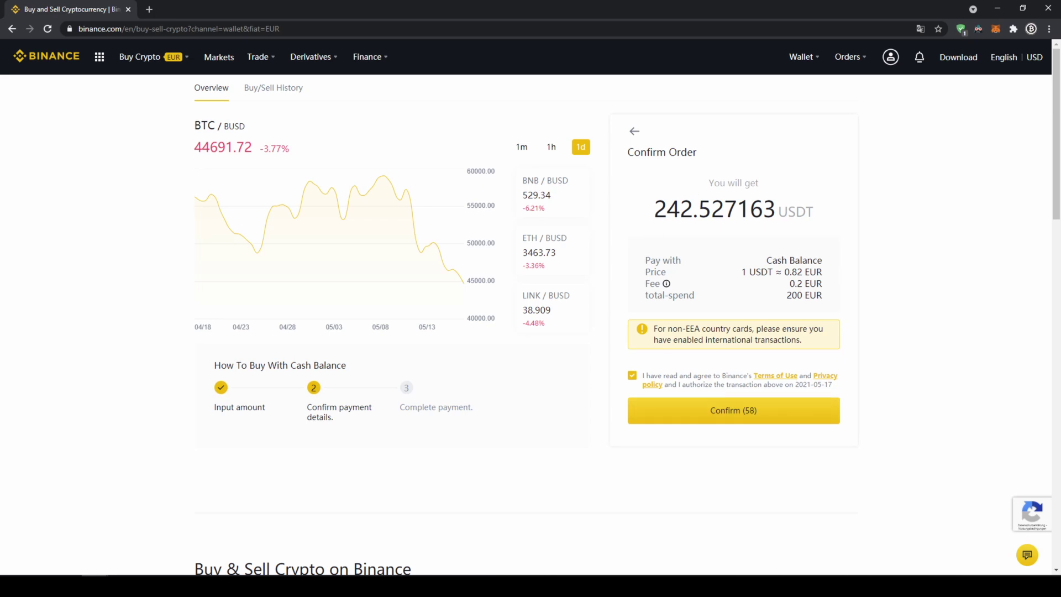
drag(655, 209, 698, 209)
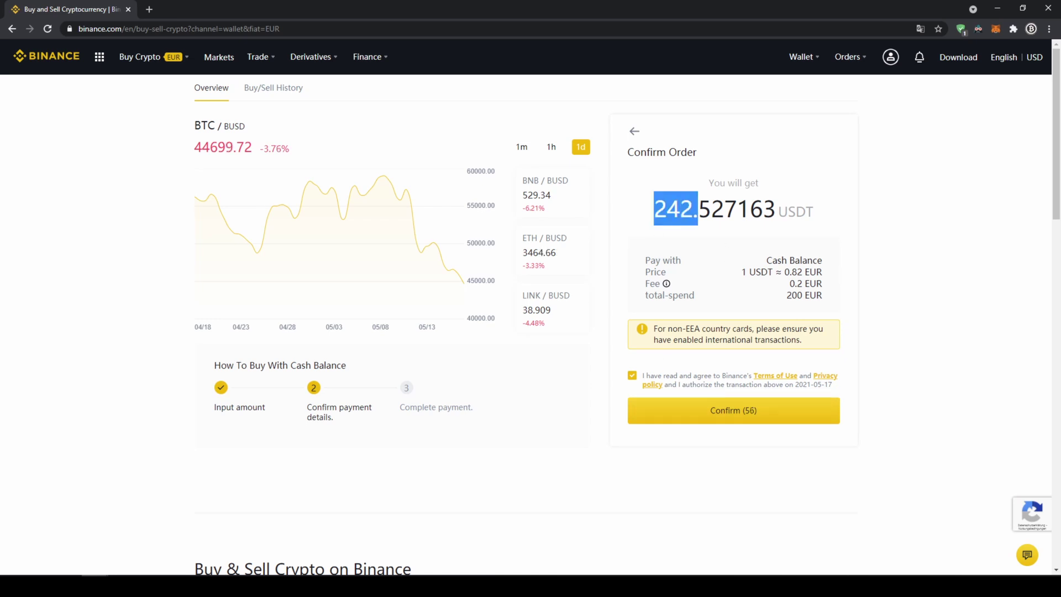
click(698, 210)
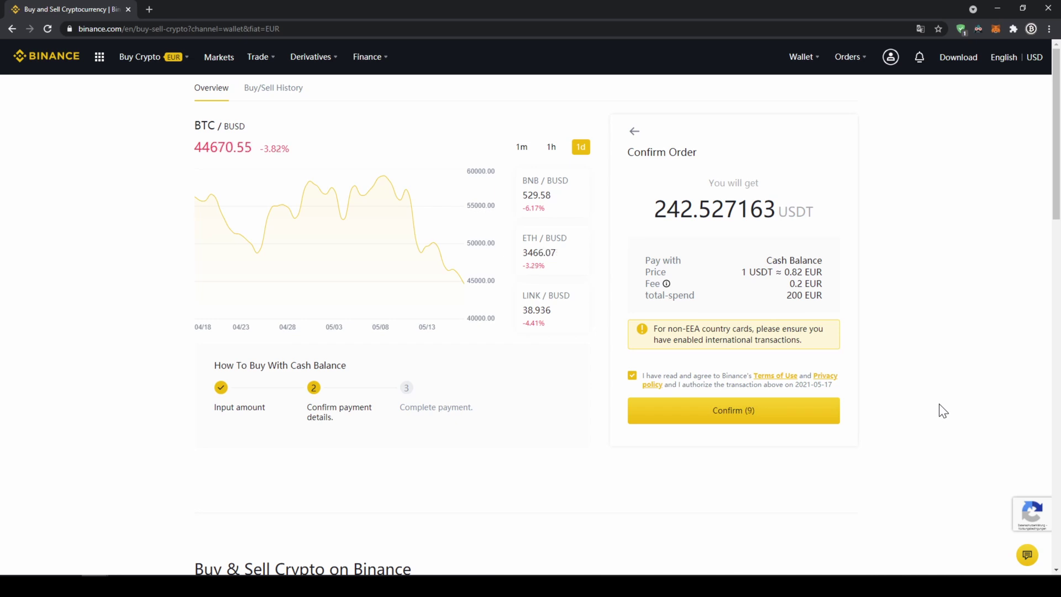
Step: Set up a Credit/Debit Card purchase of USDT for 200 EUR and proceed to Buy with Card
mouse_move(145, 65)
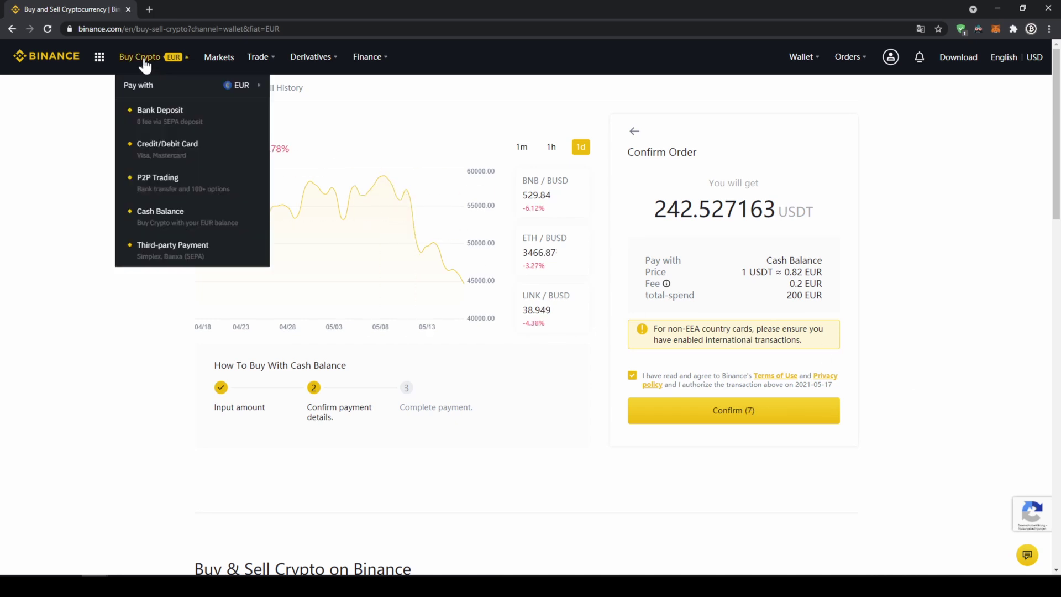
click(164, 156)
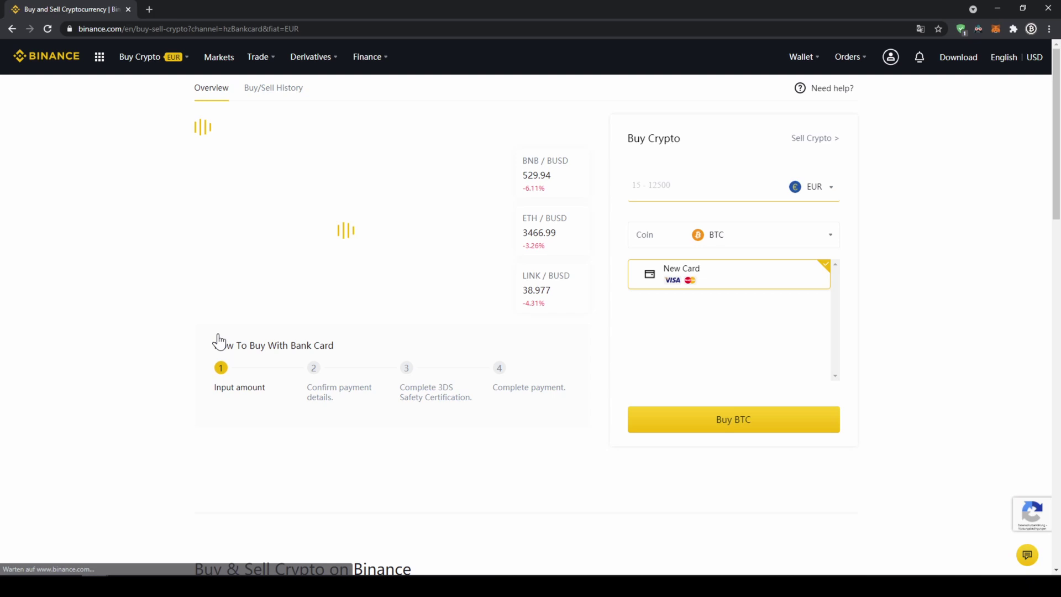
click(800, 242)
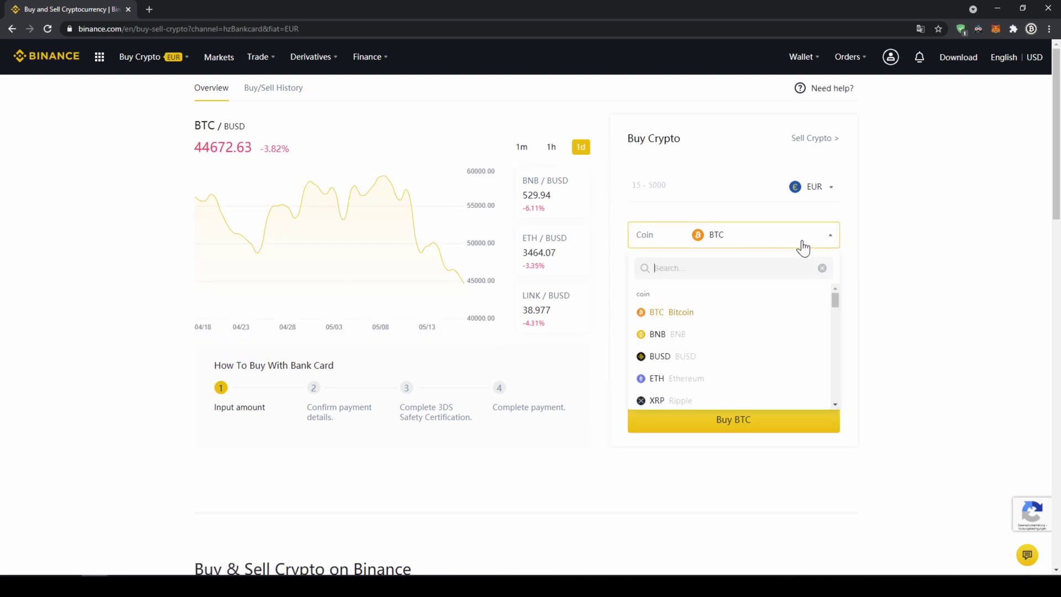
text(usdt)
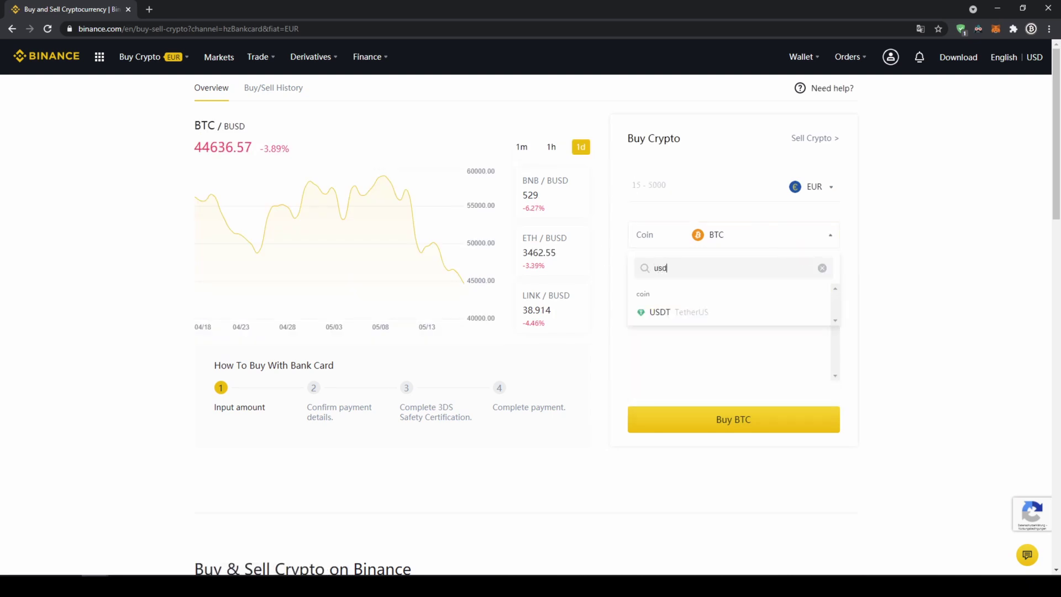
click(805, 312)
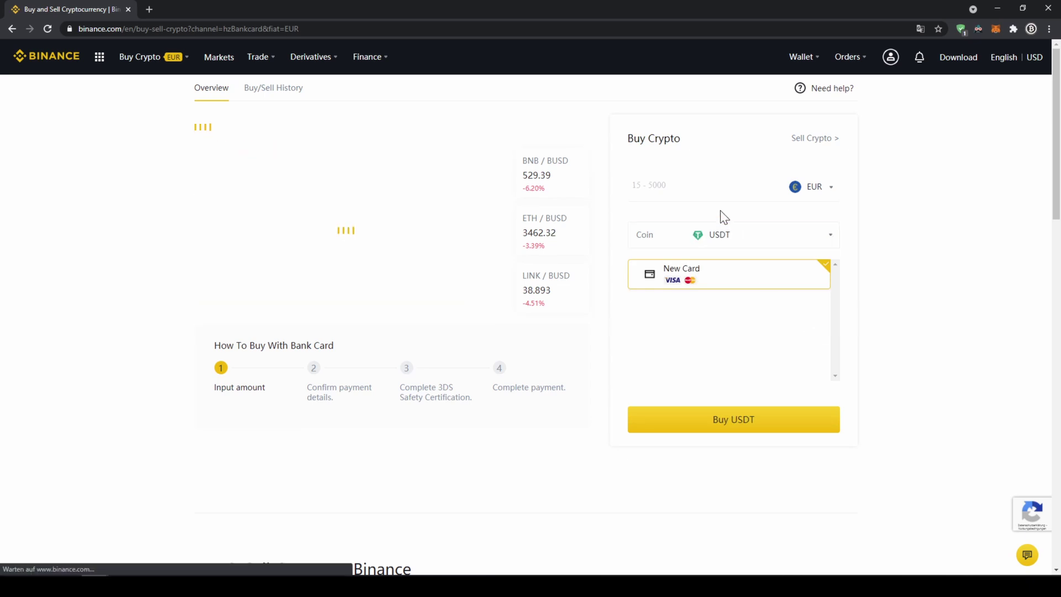
click(713, 186)
text(200)
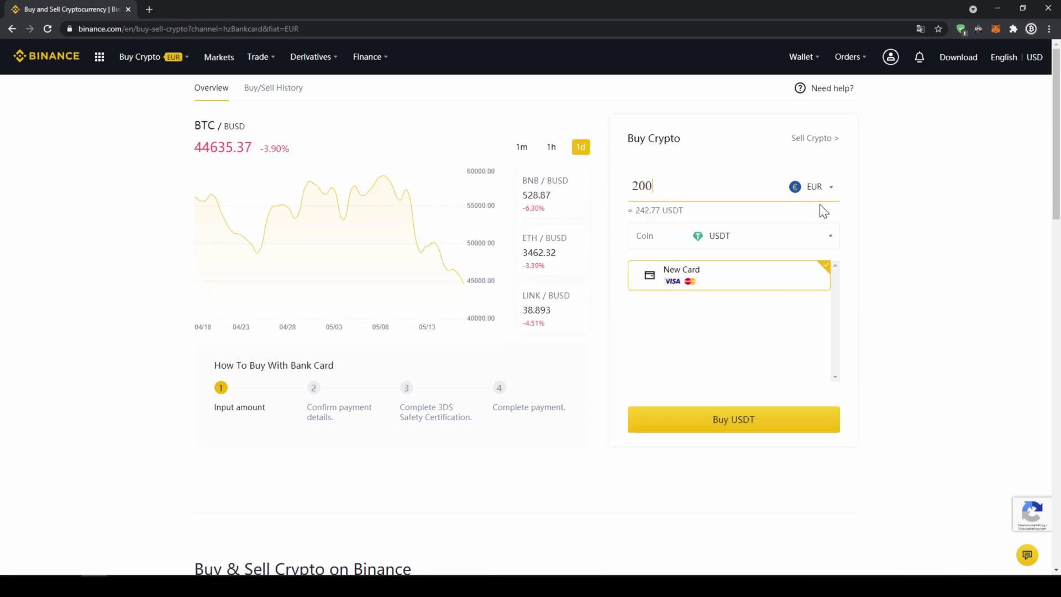
click(770, 421)
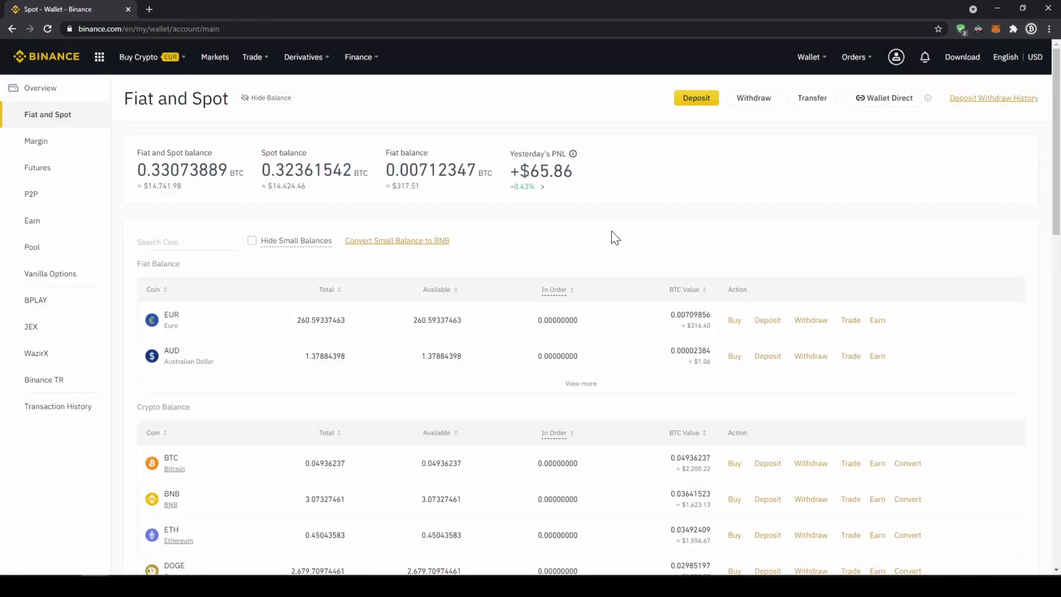
Step: Check the spot wallet's total USDT balance of 341.92636274
scroll(599, 249, down, 3)
scroll(598, 248, down, 4)
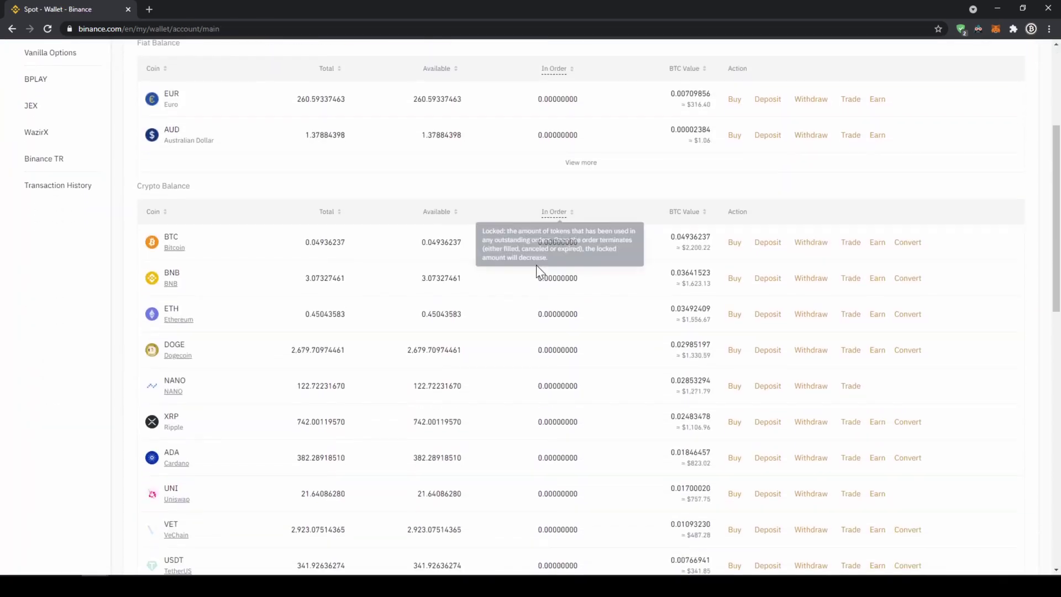
drag(290, 455, 358, 466)
click(370, 462)
scroll(377, 462, up, 6)
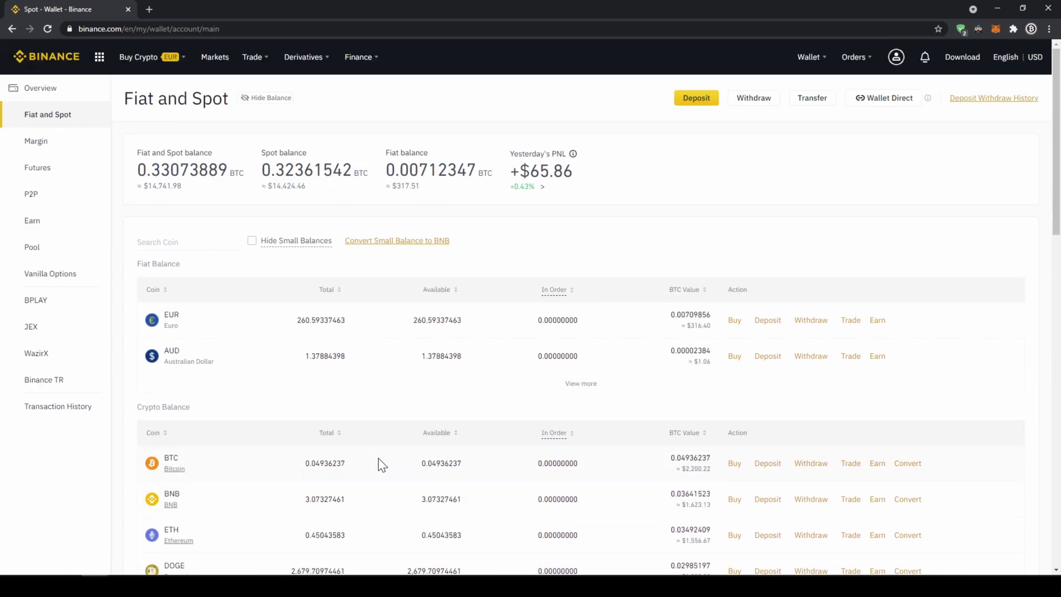
Step: Go to Markets, show the FIAT Markets pairs, and search for 'rlcu'
click(215, 57)
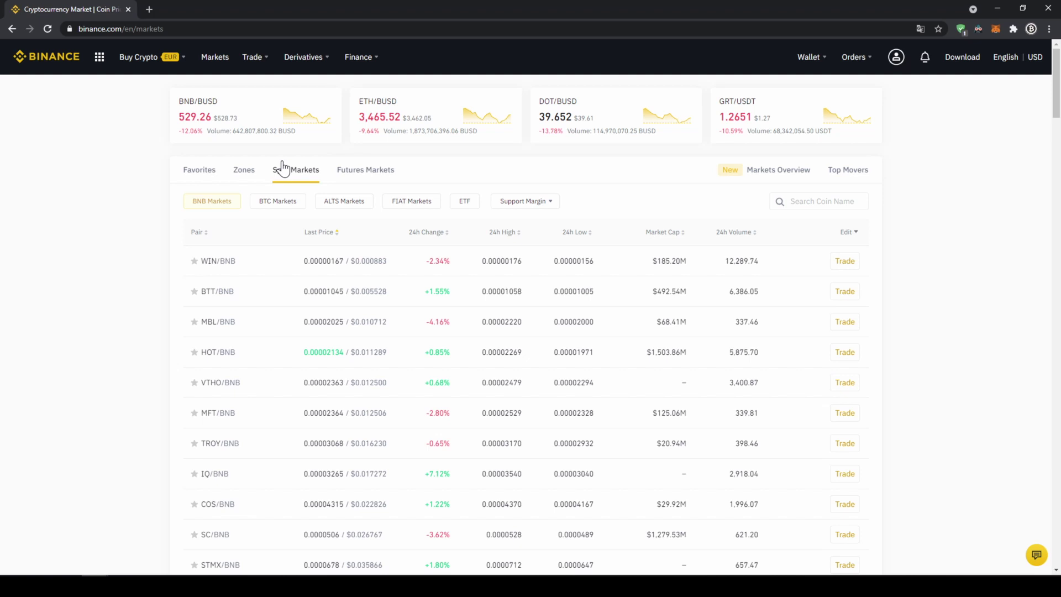
click(418, 206)
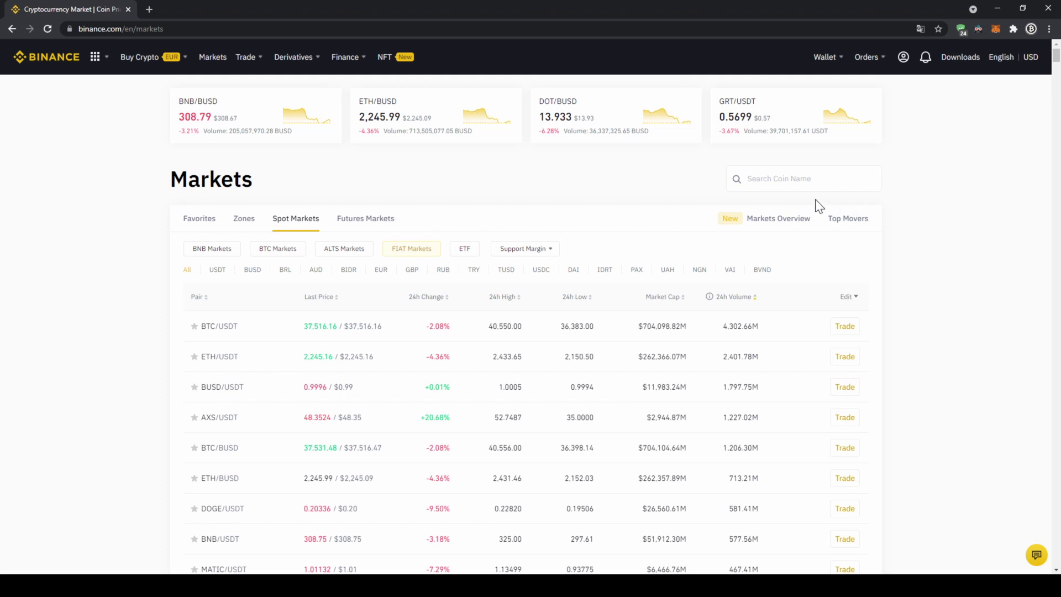
click(810, 179)
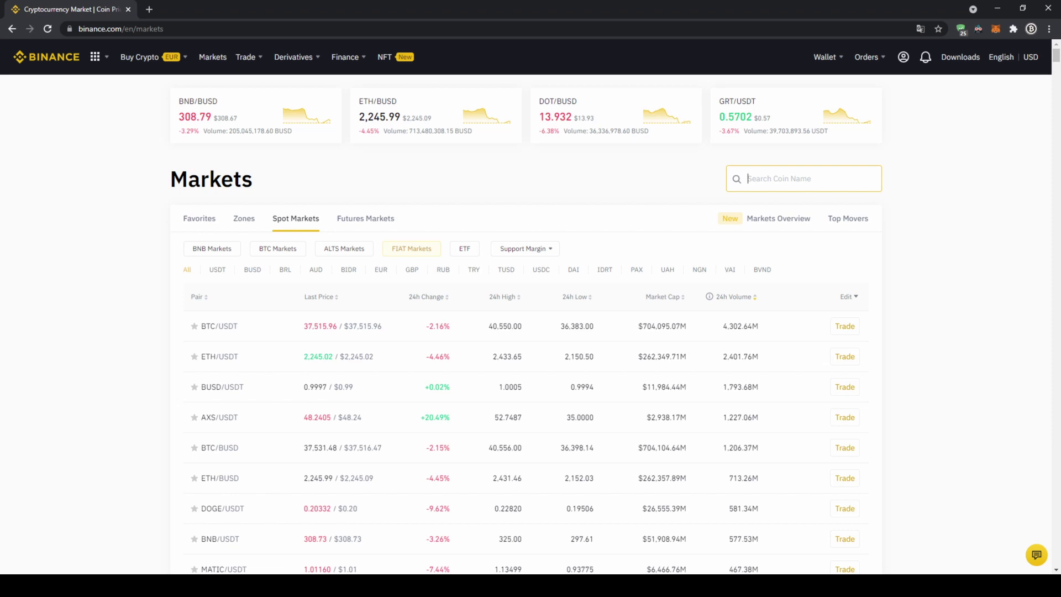
text(rlcu)
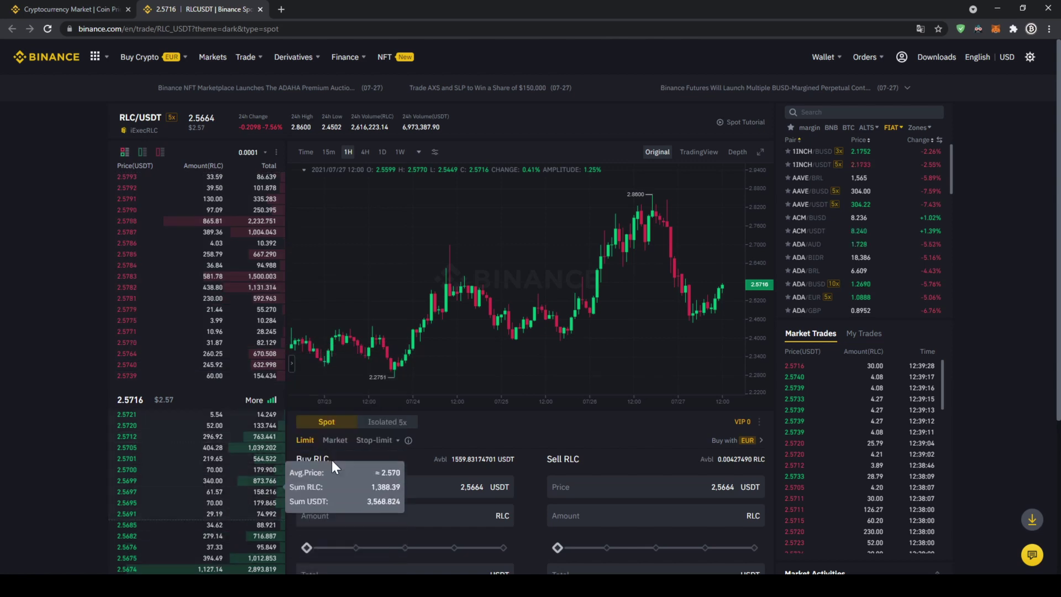
Step: Make the RLC buy a Market order and drag the spend slider to set the USDT Total
scroll(526, 439, down, 1)
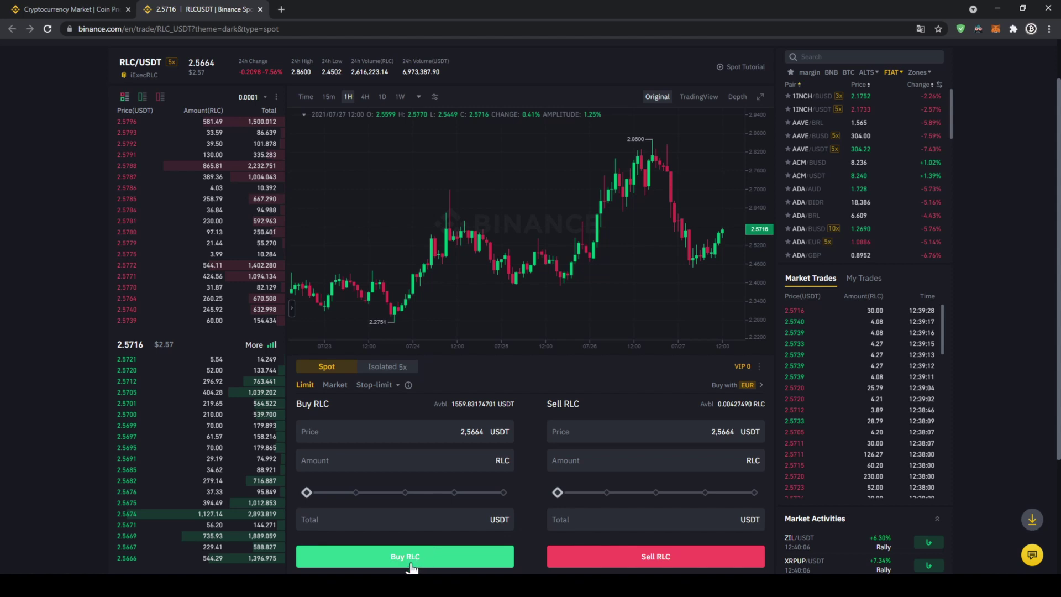
click(337, 389)
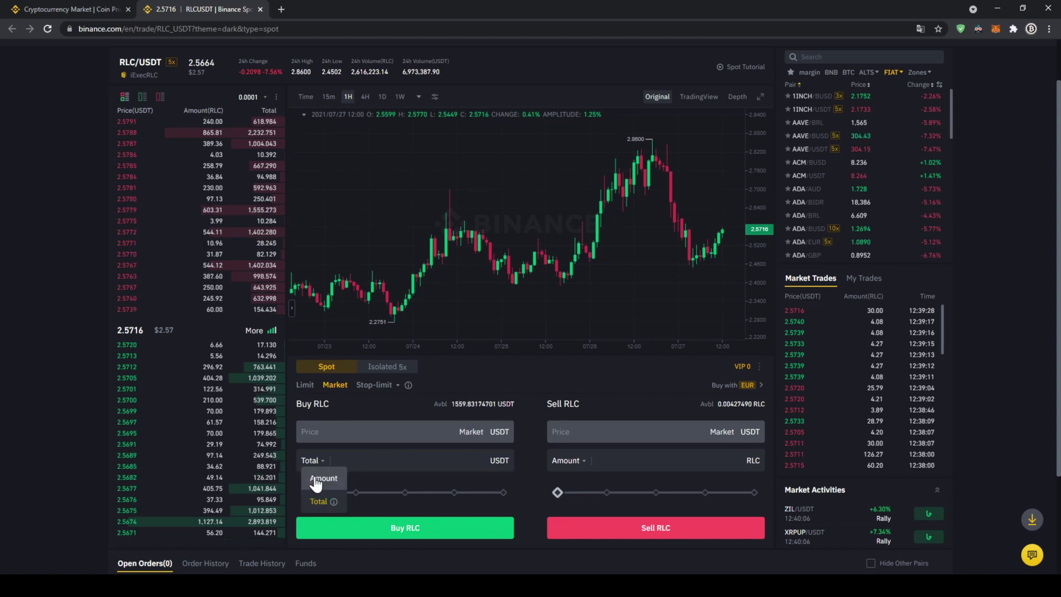
drag(306, 492, 398, 490)
drag(444, 460, 483, 460)
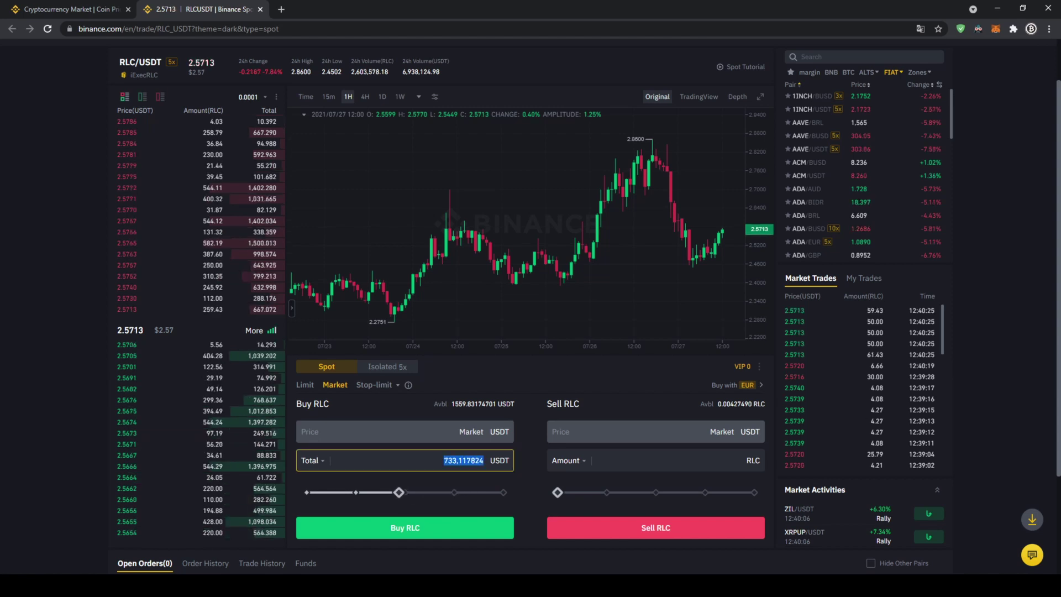
drag(398, 491, 505, 491)
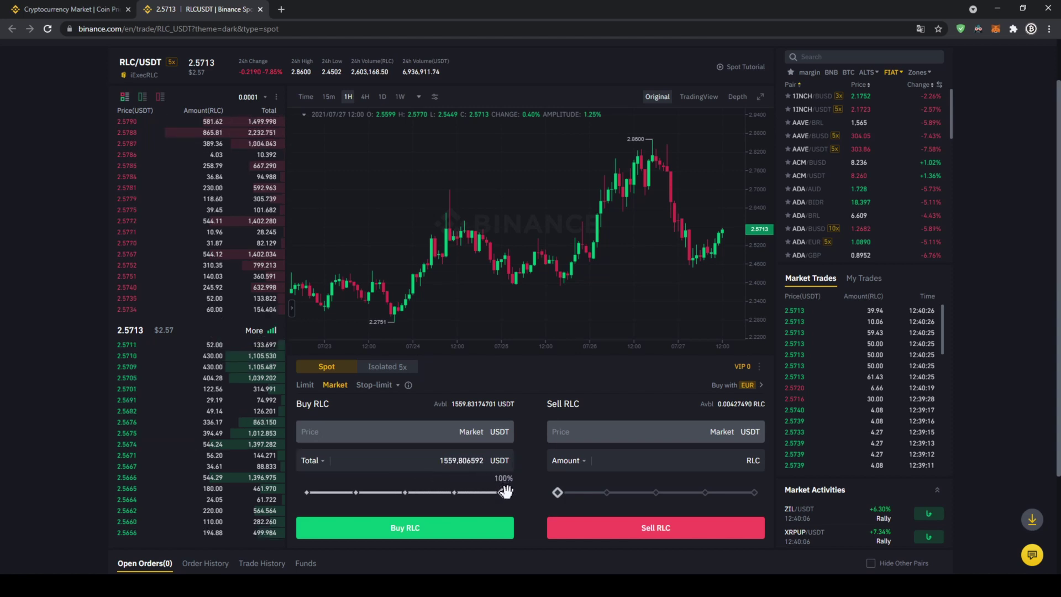